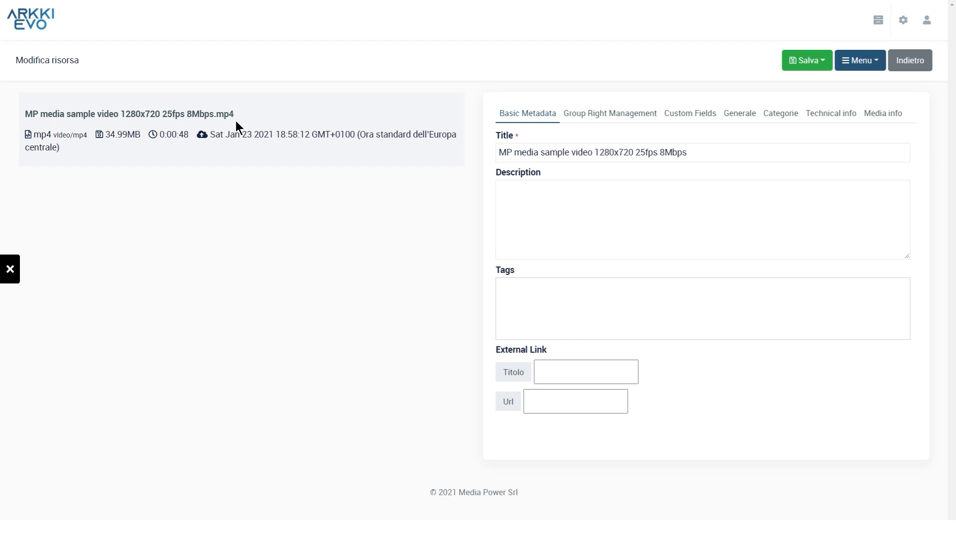
Step: Change the uploaded video's title to "MP reupload" and publish the resource
{"action": "left_click_drag", "start_coordinate": [514, 152], "coordinate": [695, 152]}
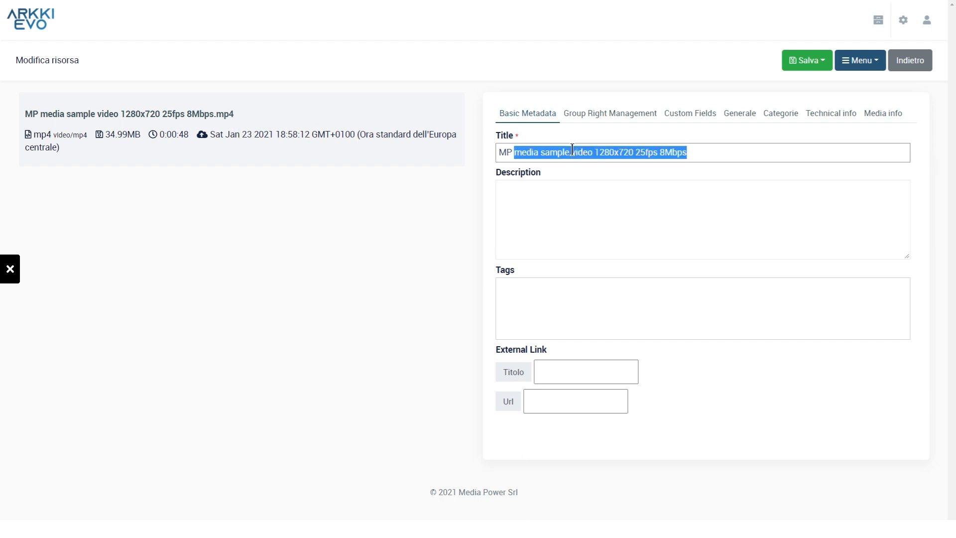
{"action": "type", "text": "reupload"}
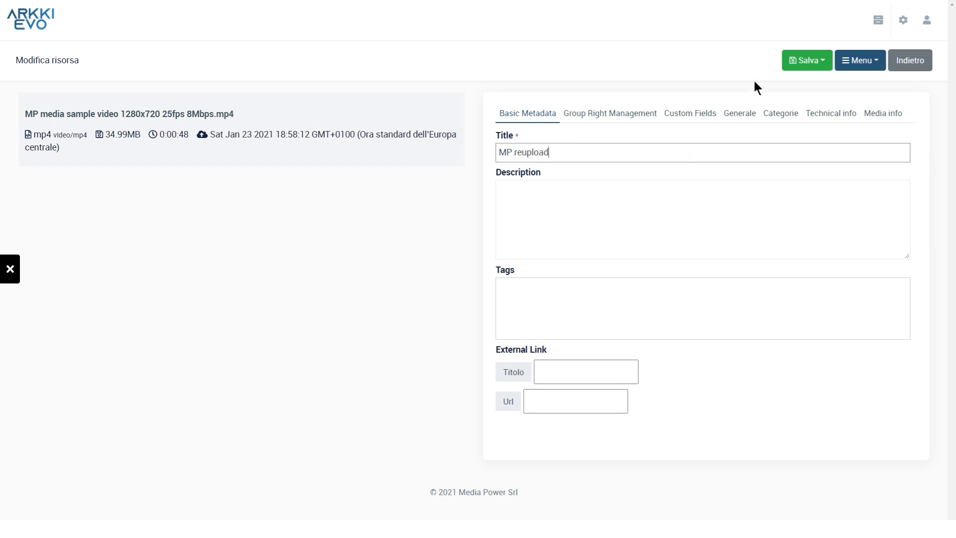
{"action": "left_click", "coordinate": [828, 66]}
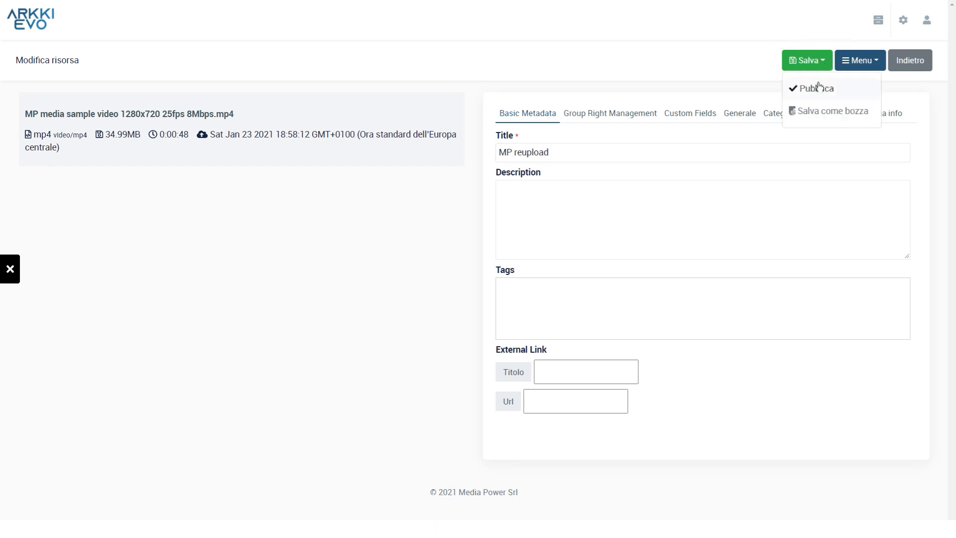
{"action": "left_click", "coordinate": [819, 88]}
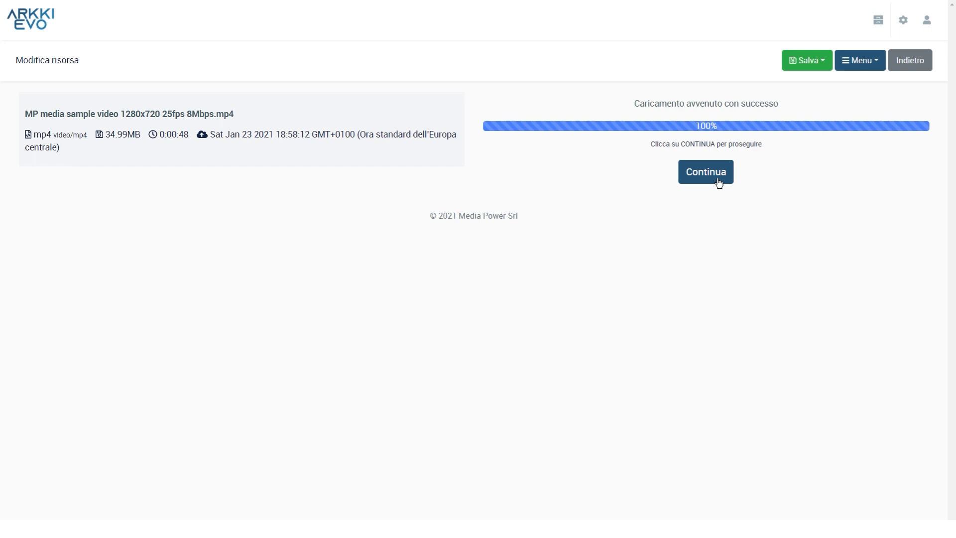
Step: Continue from the completed upload to the "MP media sample video 1280x720 25fps 8Mbps" resource and publish it
{"action": "left_click", "coordinate": [719, 182]}
{"action": "left_click", "coordinate": [804, 63]}
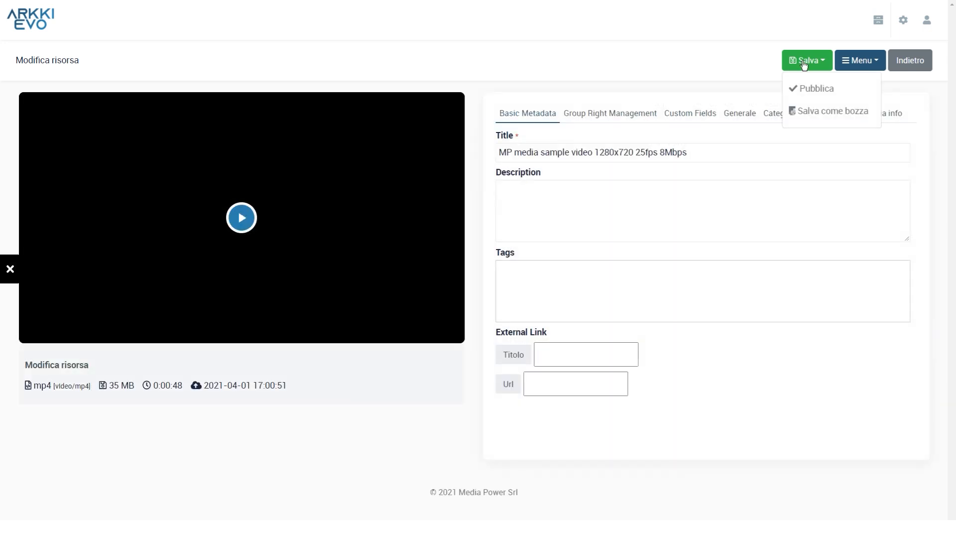
{"action": "left_click", "coordinate": [813, 90]}
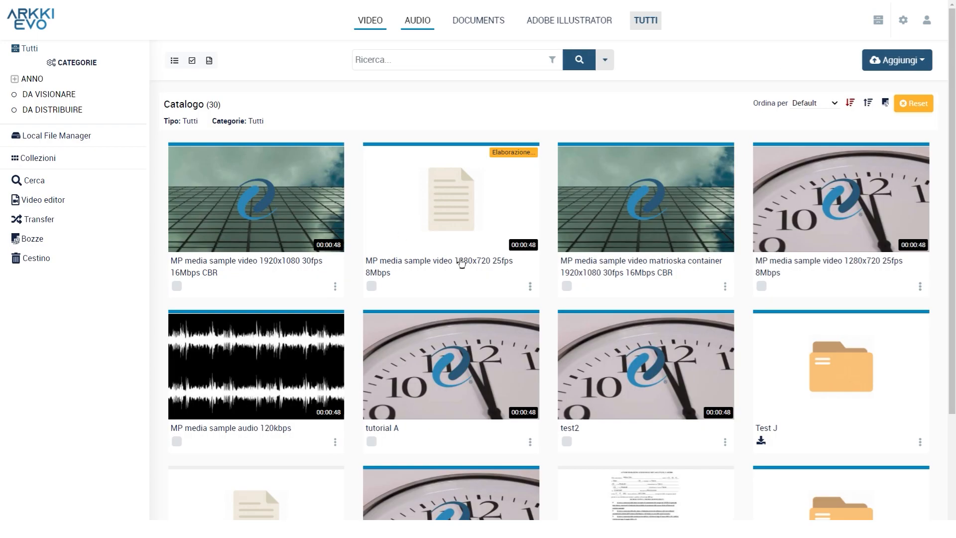
Step: Open the processing "MP media sample video 1280x720 25fps 8Mbps" resource and examine its last modification entry in the general information
{"action": "left_click", "coordinate": [462, 263]}
{"action": "left_click_drag", "start_coordinate": [543, 351], "coordinate": [727, 353]}
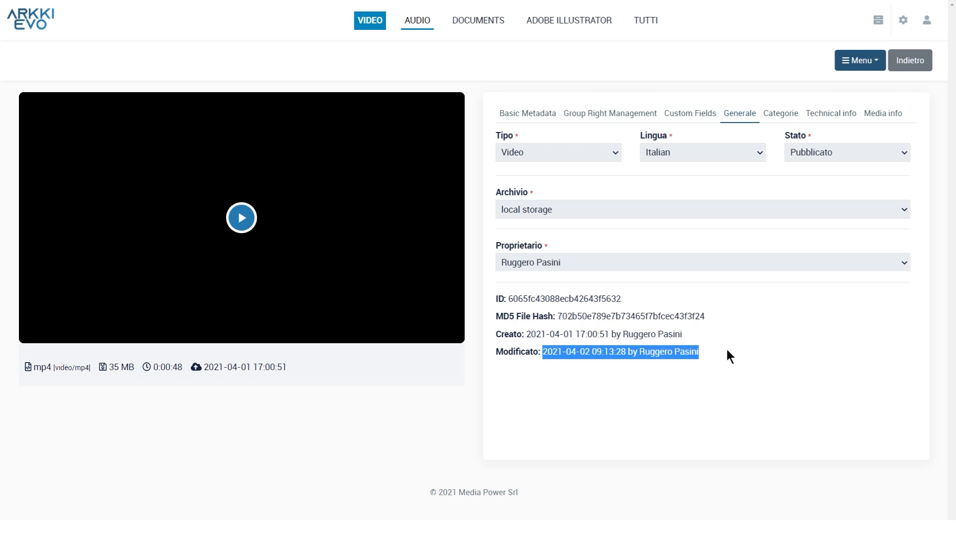
{"action": "left_click", "coordinate": [719, 345]}
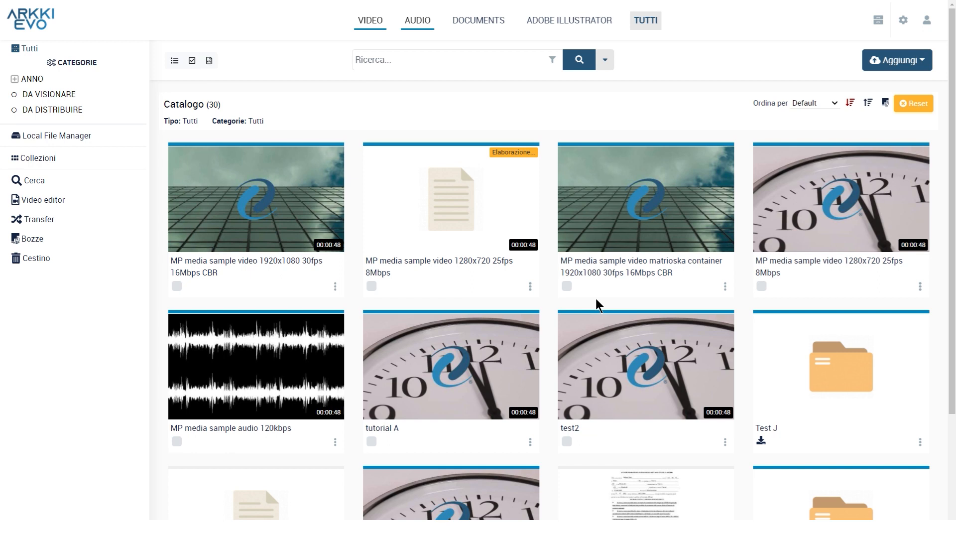
Step: Open the 1920x1080 30fps CBR video, the matrioska container video and tutorial A for batch editing, and save with Salva e continua
{"action": "left_click", "coordinate": [177, 286]}
{"action": "left_click", "coordinate": [567, 286]}
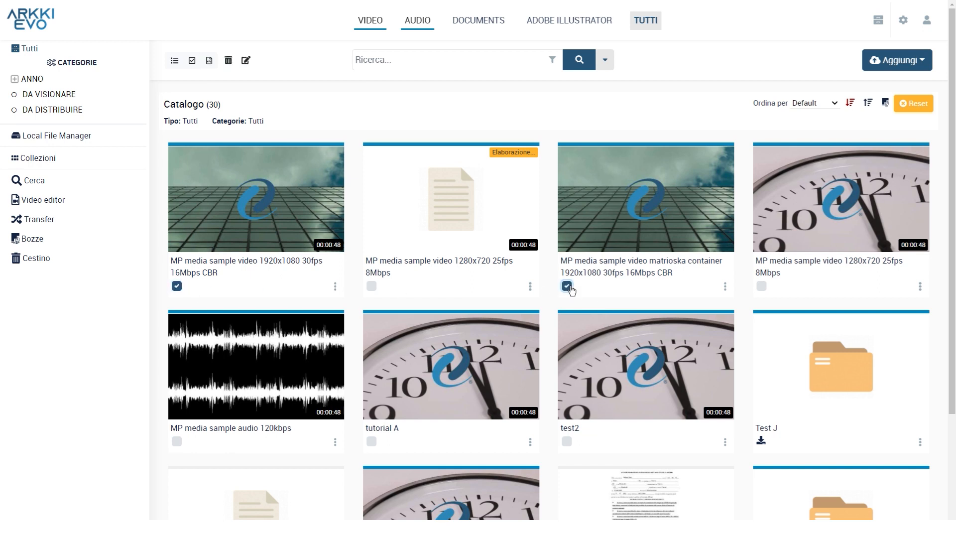
{"action": "left_click", "coordinate": [373, 442]}
{"action": "left_click", "coordinate": [247, 63]}
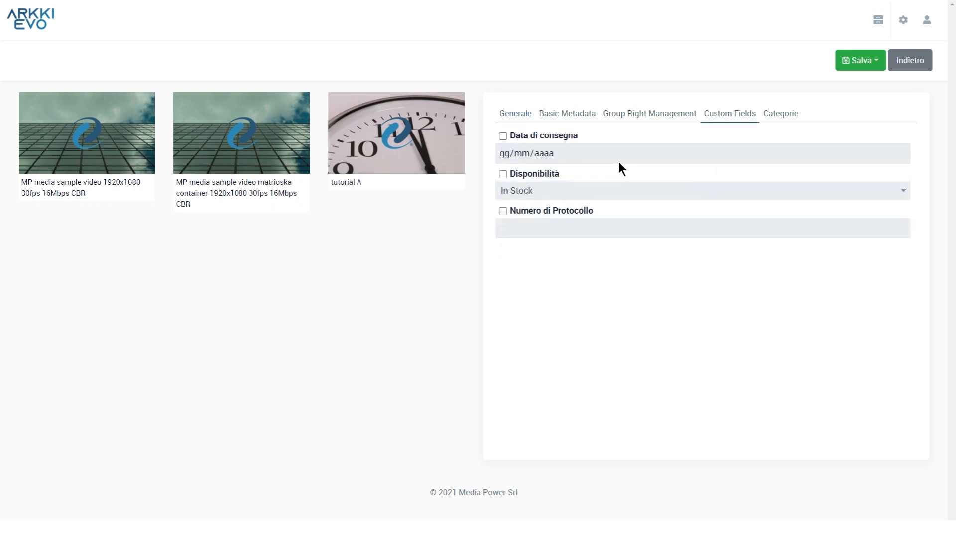
{"action": "left_click", "coordinate": [875, 63]}
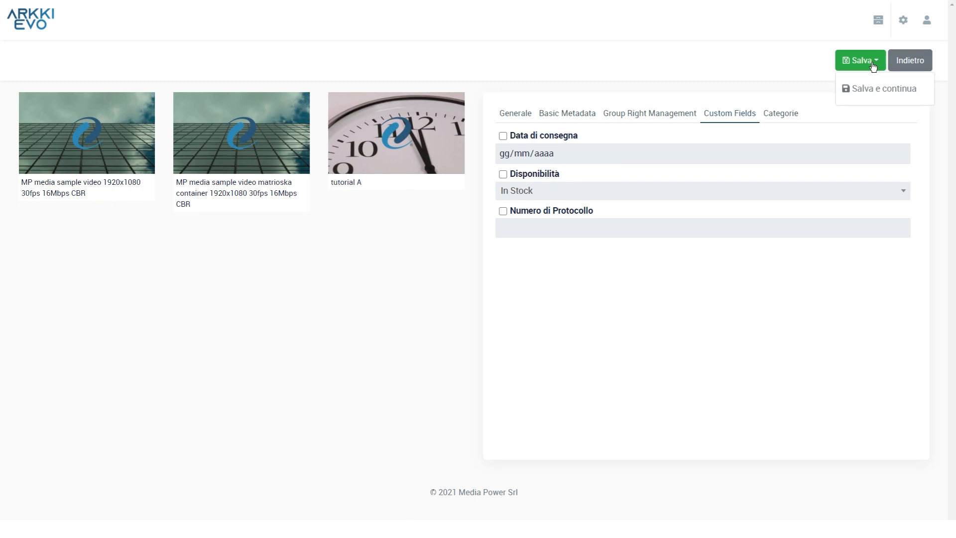
{"action": "left_click", "coordinate": [884, 90]}
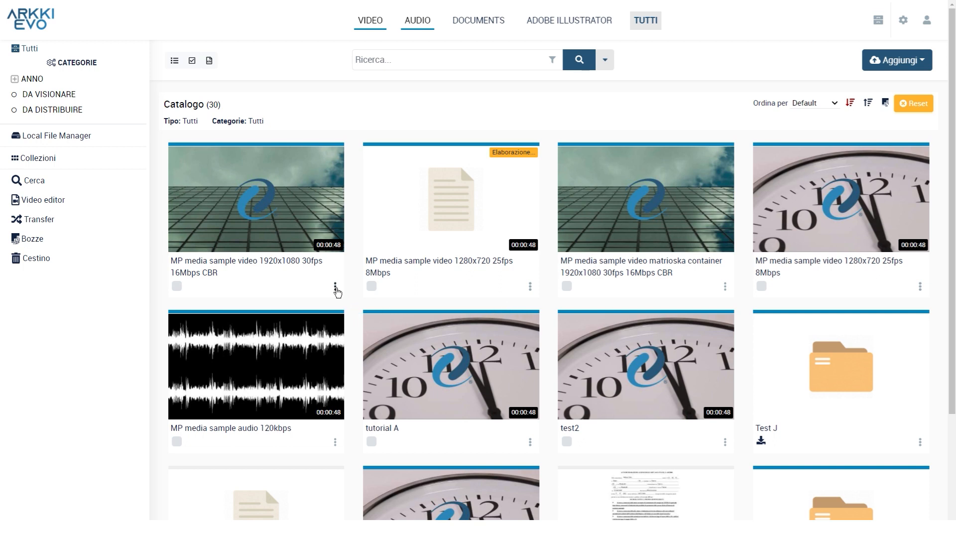
Step: Delete "MP media sample video 1920x1080 30fps 16Mbps CBR" from the catalogue and confirm the deletion
{"action": "left_click", "coordinate": [335, 287]}
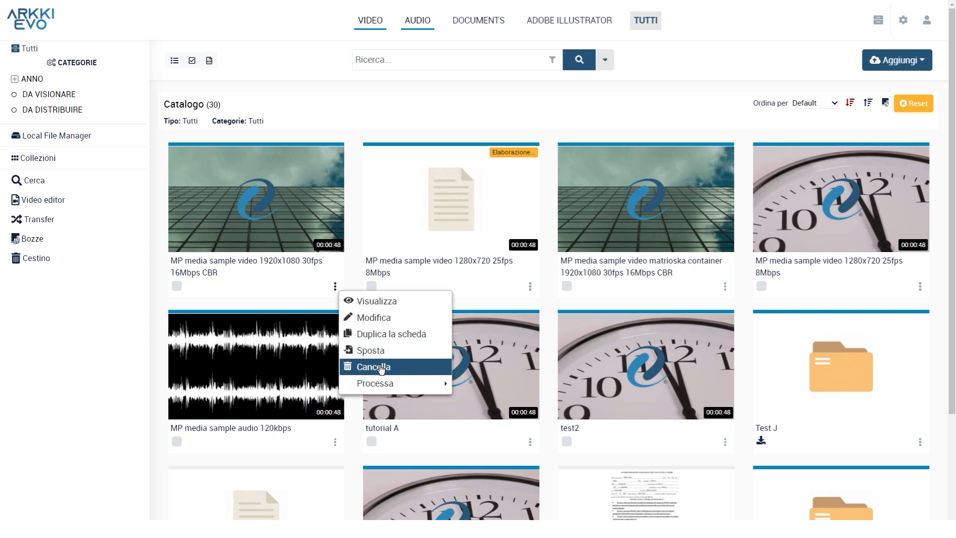
{"action": "left_click", "coordinate": [381, 369]}
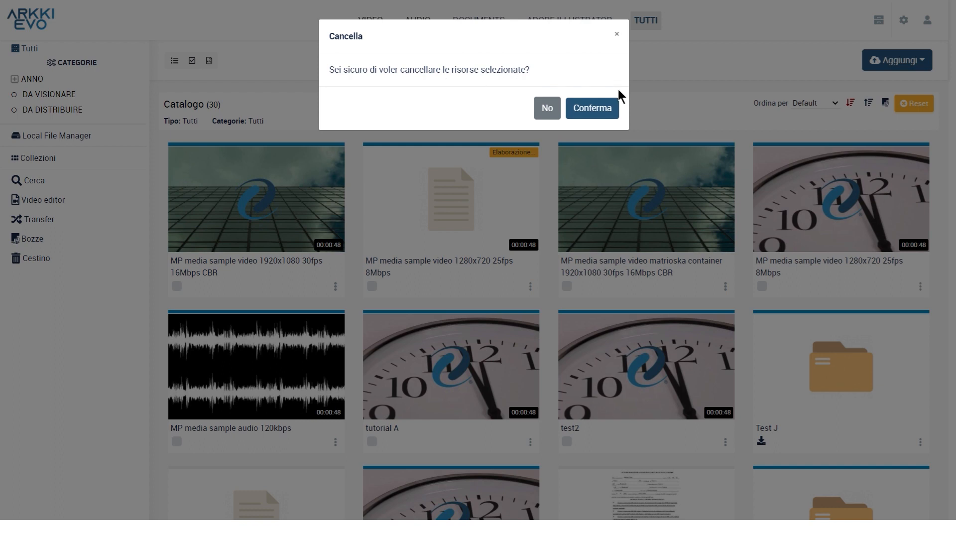
{"action": "left_click", "coordinate": [610, 113]}
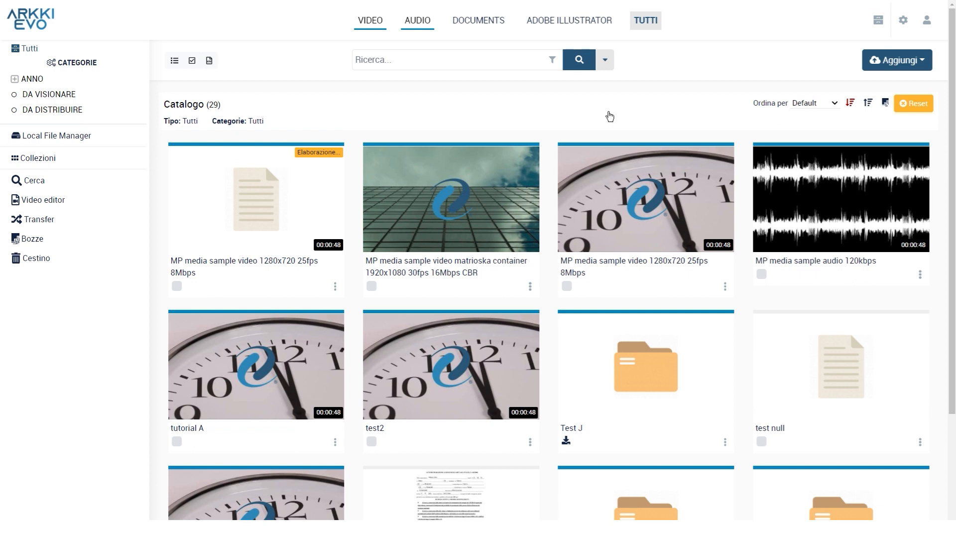
Step: Open the trash and examine the deleted 1920x1080 30fps video and the options for restoring items and emptying the trash
{"action": "left_click", "coordinate": [29, 262]}
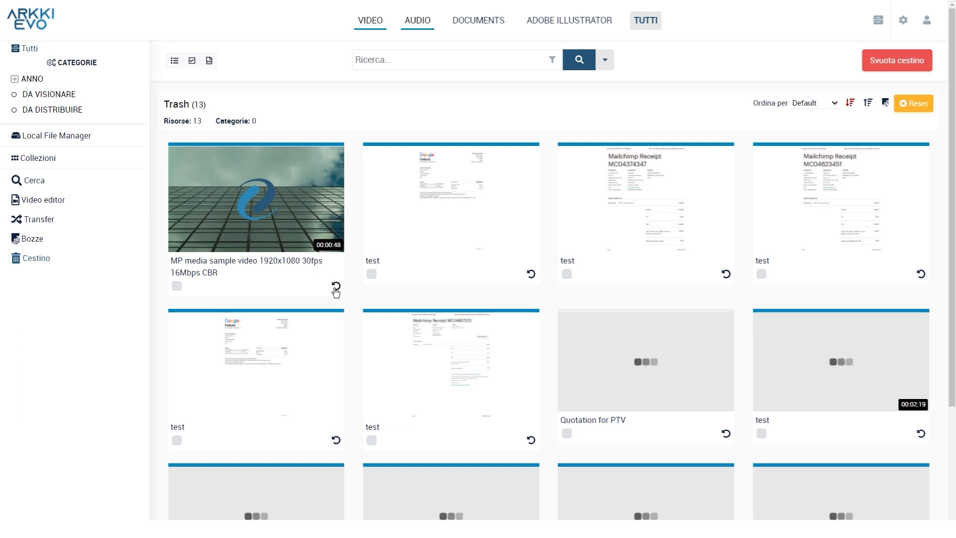
{"action": "left_click", "coordinate": [336, 285]}
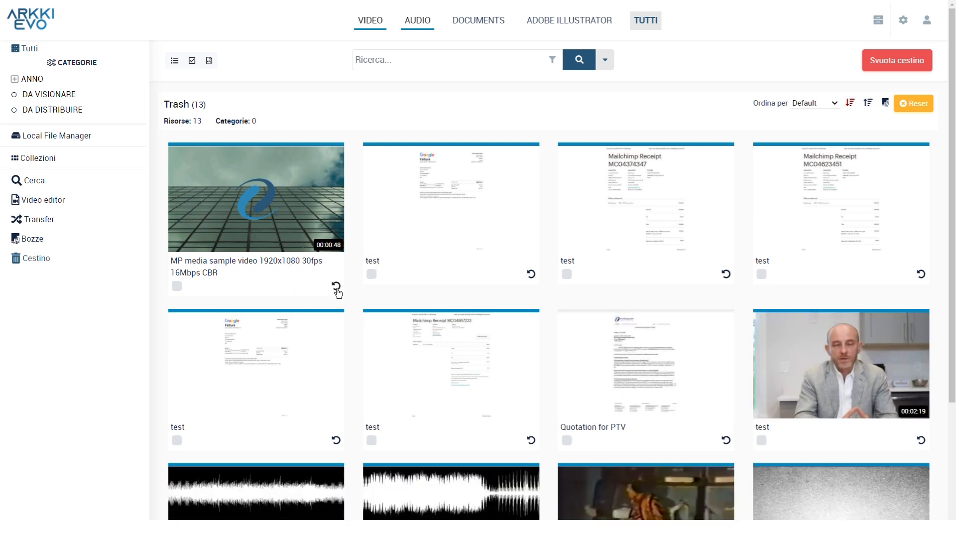
{"action": "left_click", "coordinate": [336, 288]}
{"action": "left_click", "coordinate": [886, 65]}
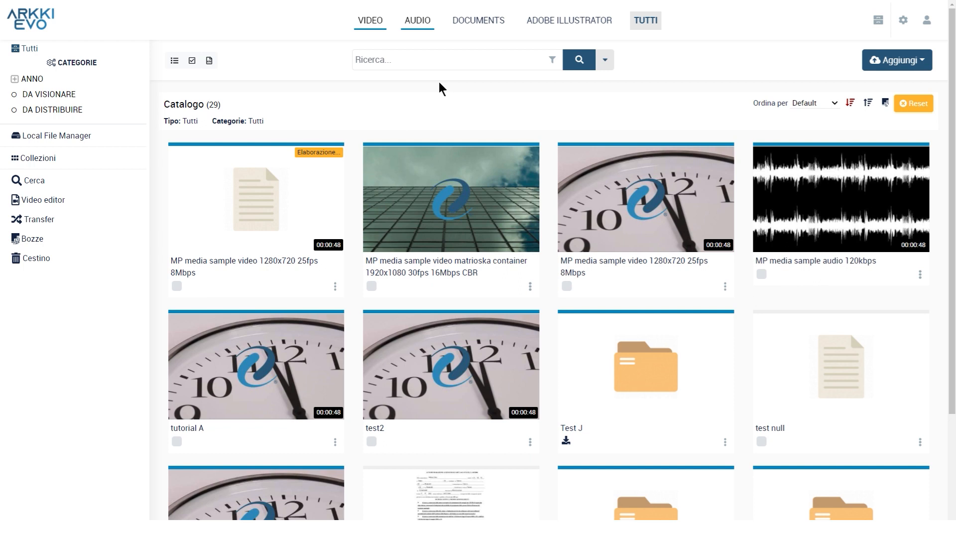
Step: Select the processing 1280x720 25fps video, test2 and the 120kbps sample audio, and clear the whole selection
{"action": "left_click", "coordinate": [177, 286]}
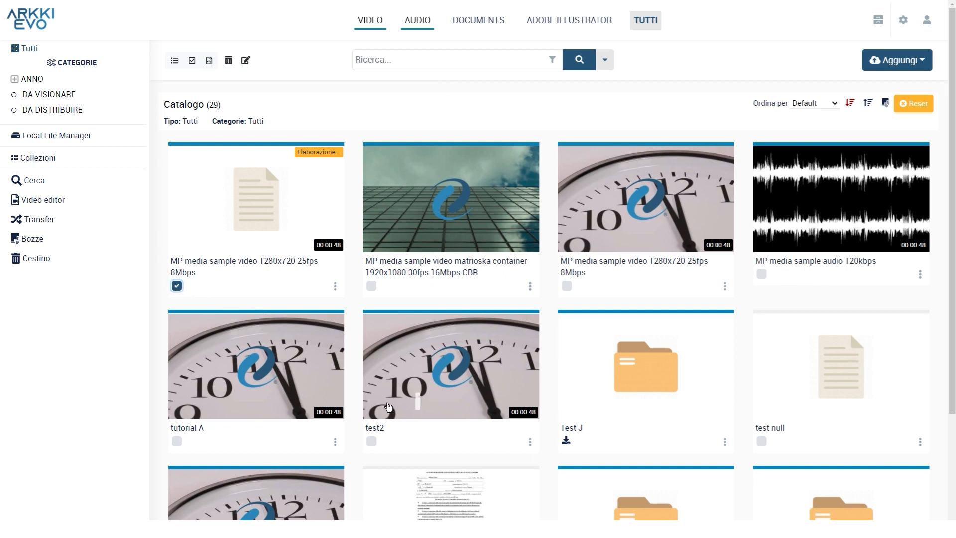
{"action": "left_click", "coordinate": [371, 441]}
{"action": "left_click", "coordinate": [762, 274]}
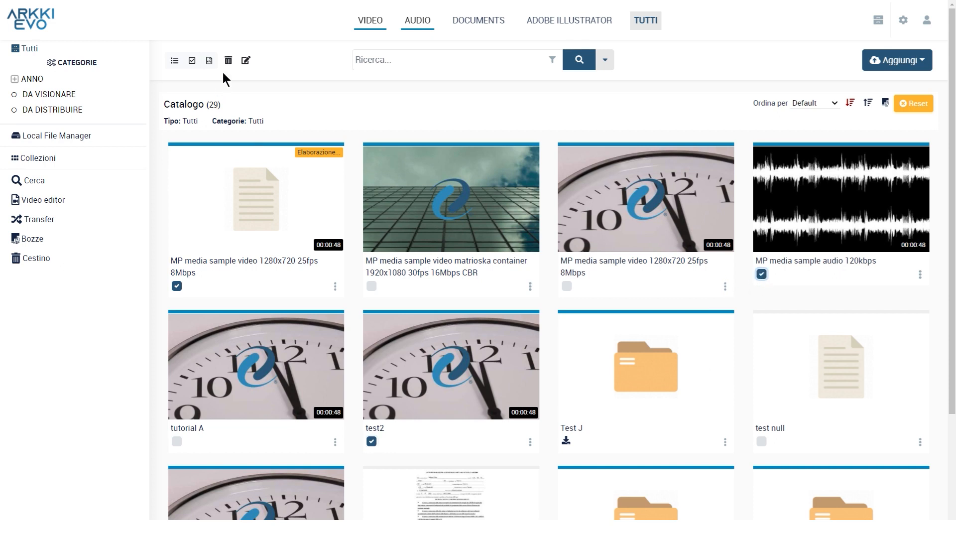
{"action": "left_click", "coordinate": [192, 64]}
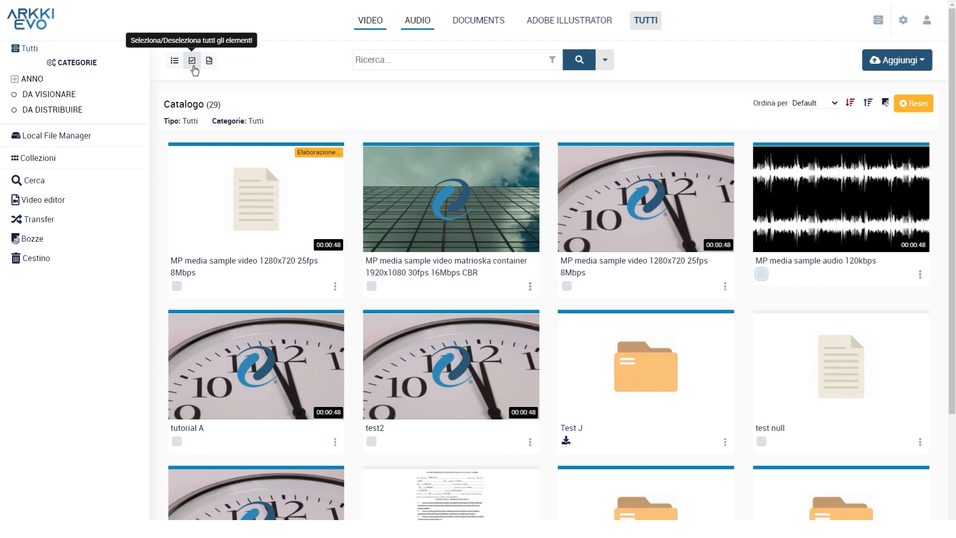
Step: Select all the resources on the catalogue page at once, check which items are marked, and clear the selection
{"action": "left_click", "coordinate": [193, 67]}
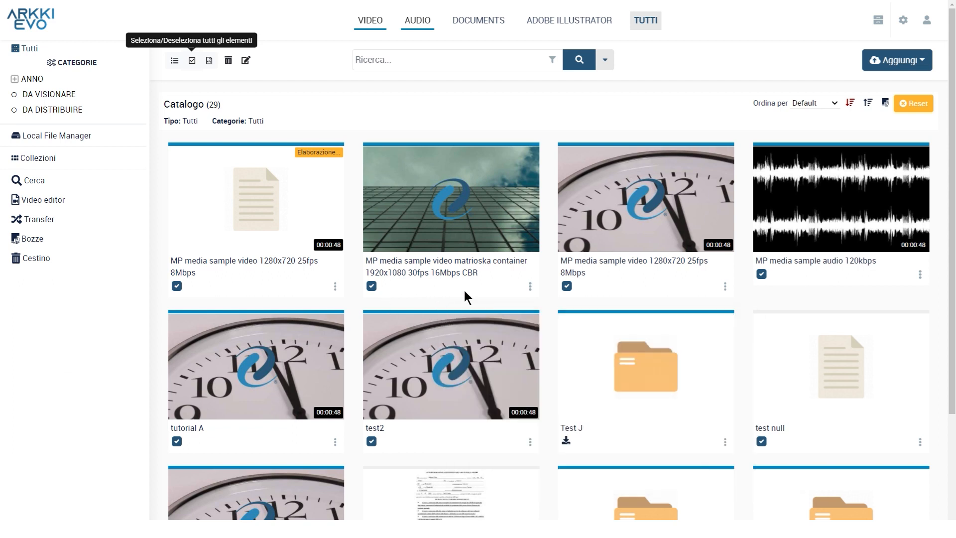
{"action": "scroll", "coordinate": [464, 290], "scroll_direction": "down", "scroll_amount": 3}
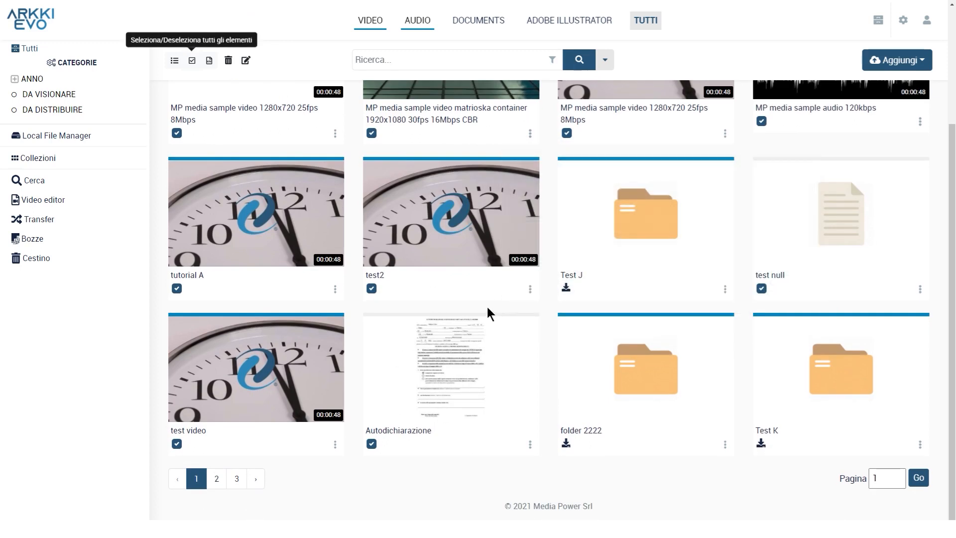
{"action": "scroll", "coordinate": [488, 307], "scroll_direction": "up", "scroll_amount": 3}
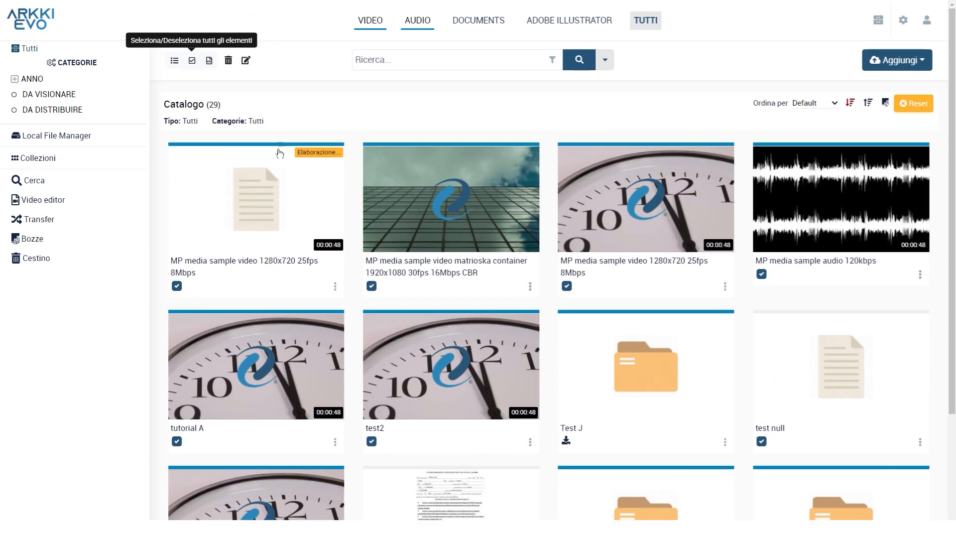
Step: Duplicate the card of "MP media sample video matrioska container 1920x1080 30fps 16Mbps CBR"
{"action": "left_click", "coordinate": [531, 287]}
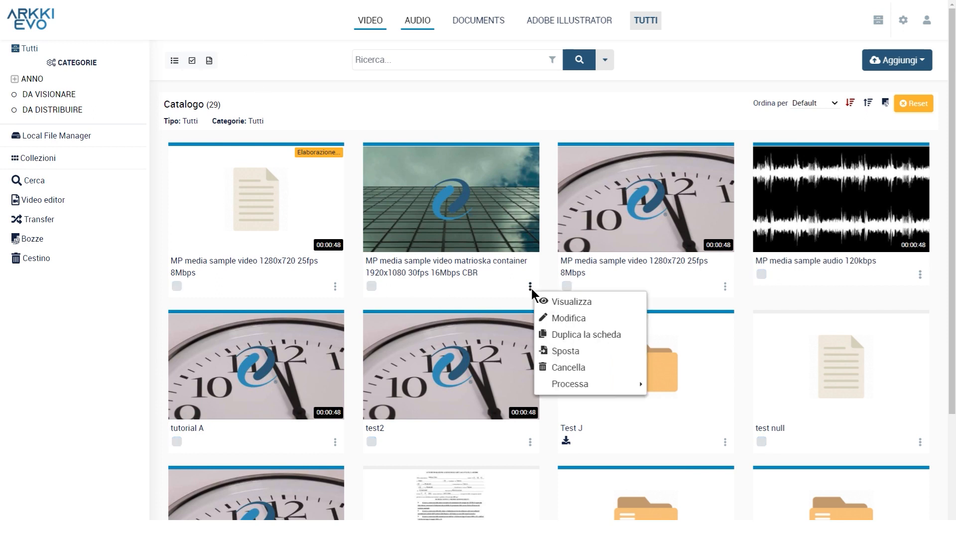
{"action": "left_click", "coordinate": [610, 336]}
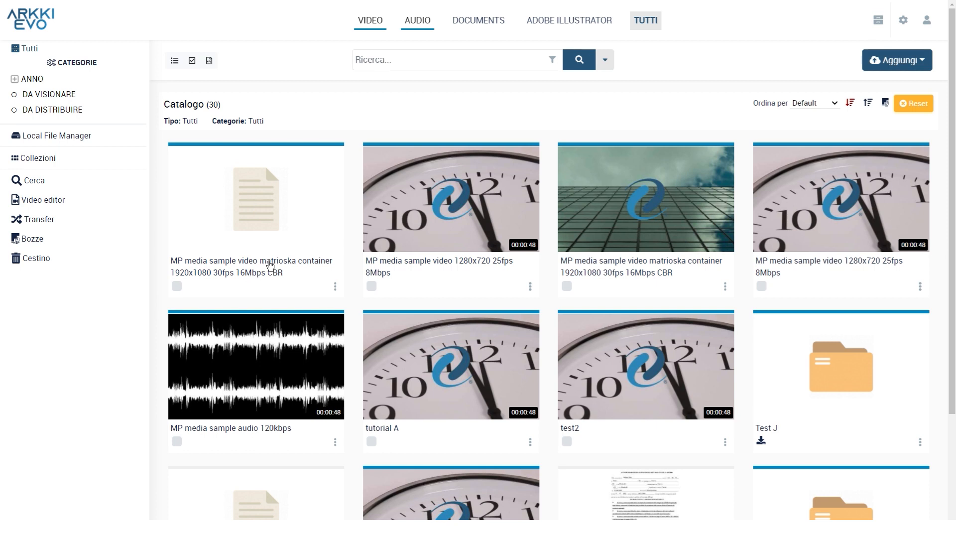
Step: Open the duplicated matrioska container video card for editing and start selecting a media file for it
{"action": "left_click", "coordinate": [335, 287]}
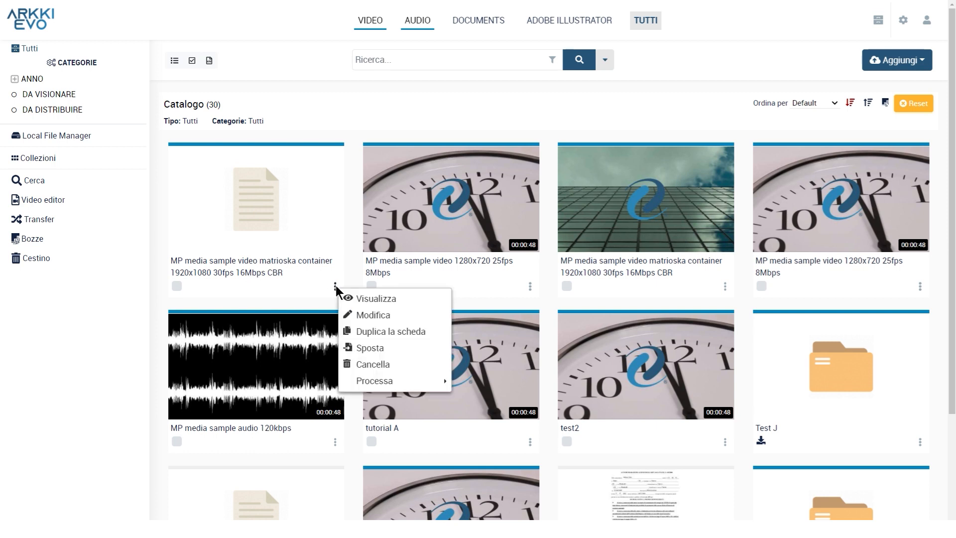
{"action": "left_click", "coordinate": [374, 315]}
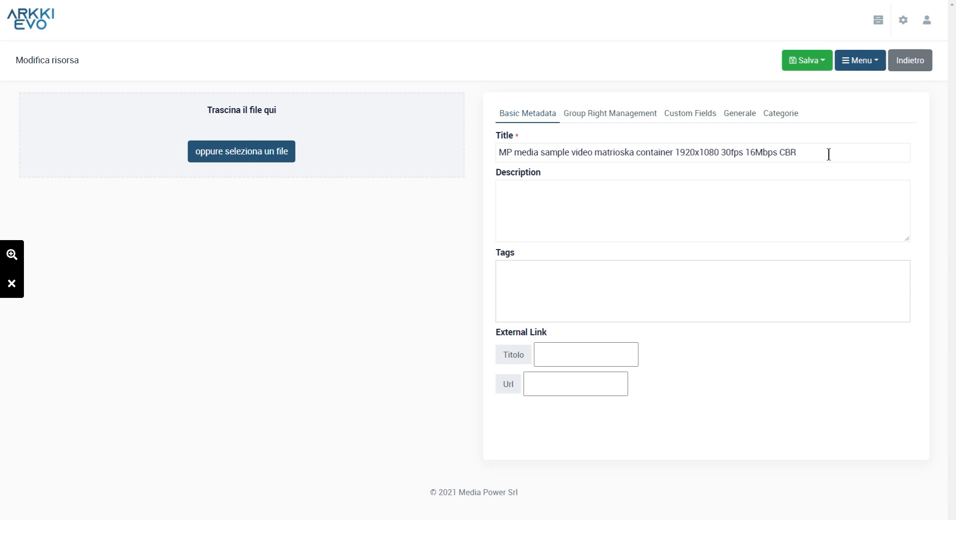
{"action": "left_click", "coordinate": [268, 154]}
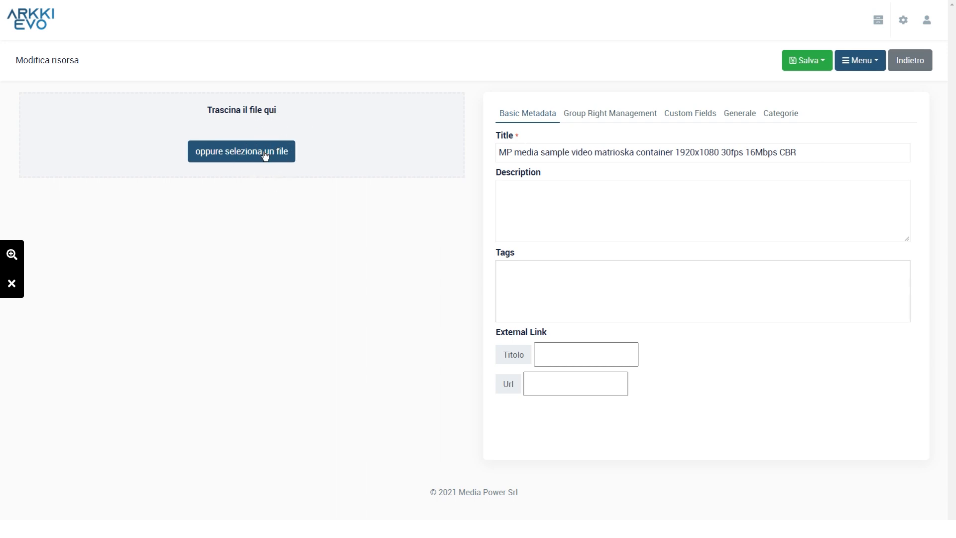